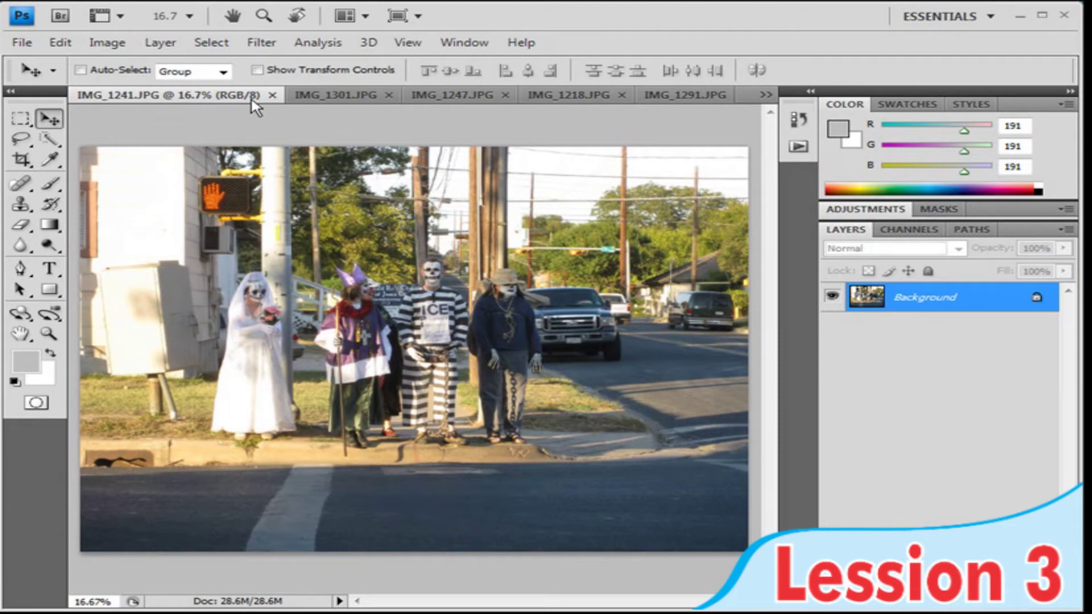
- View IMG_1301.JPG, IMG_1247.JPG, IMG_1218.JPG and IMG_1291.JPG in turn, and show the list of open documents
left_click(313, 101)
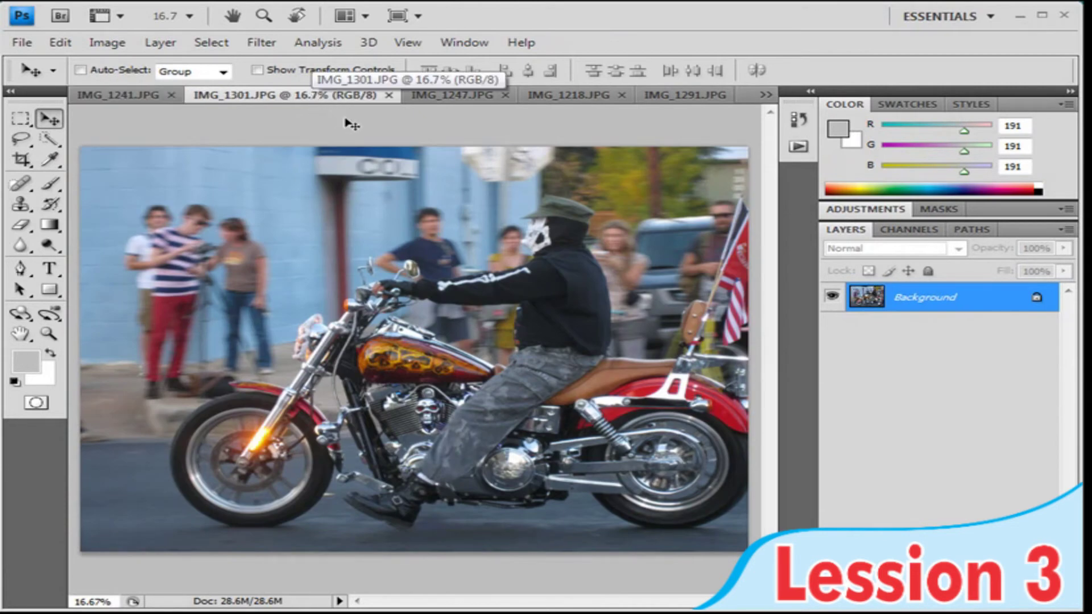
left_click(474, 97)
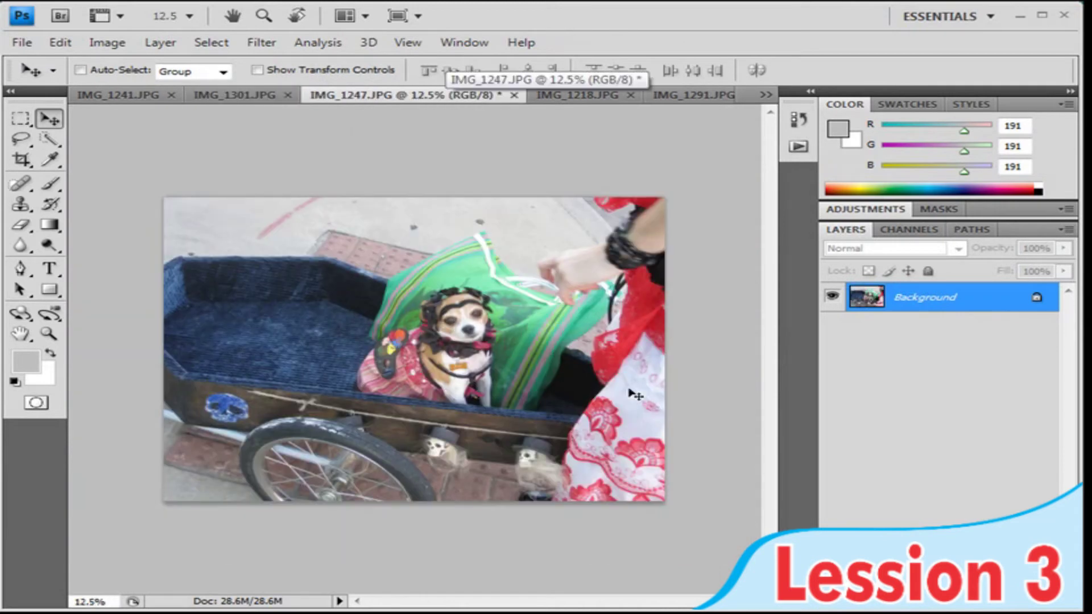
left_click(577, 95)
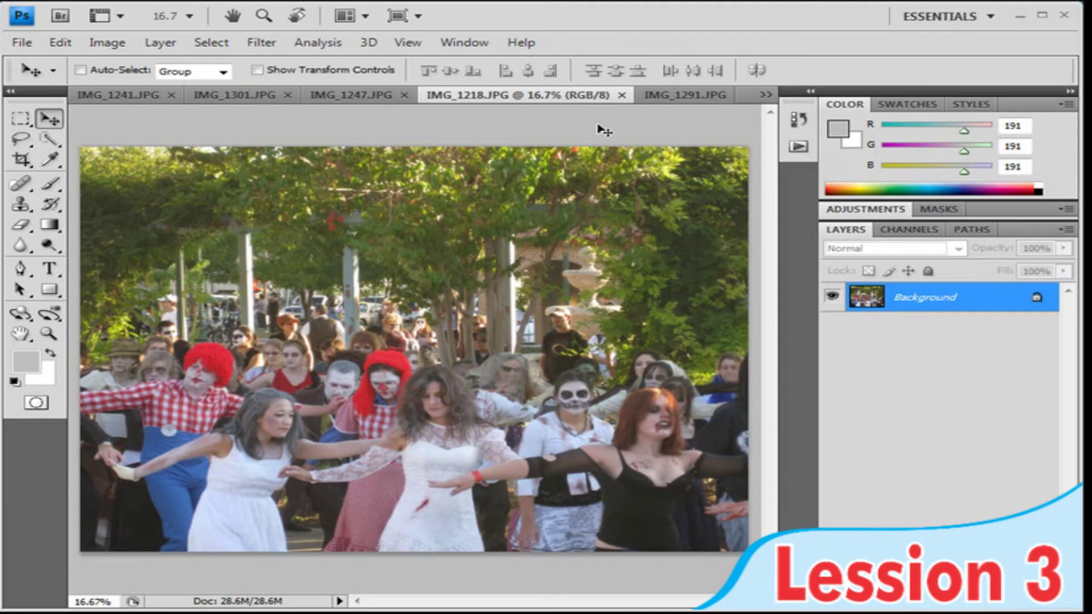
left_click(678, 97)
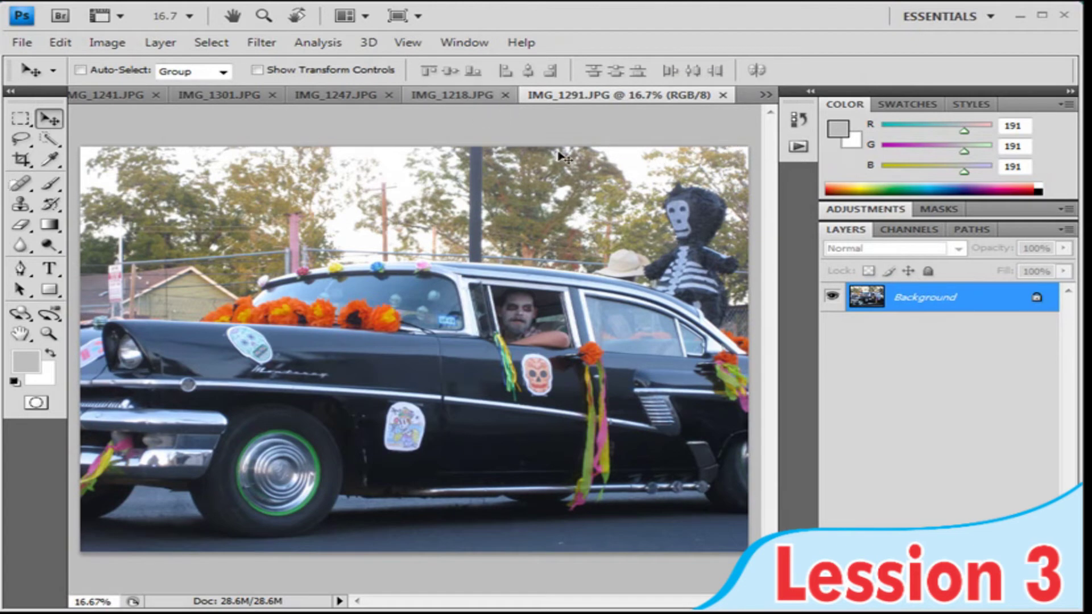
left_click(765, 94)
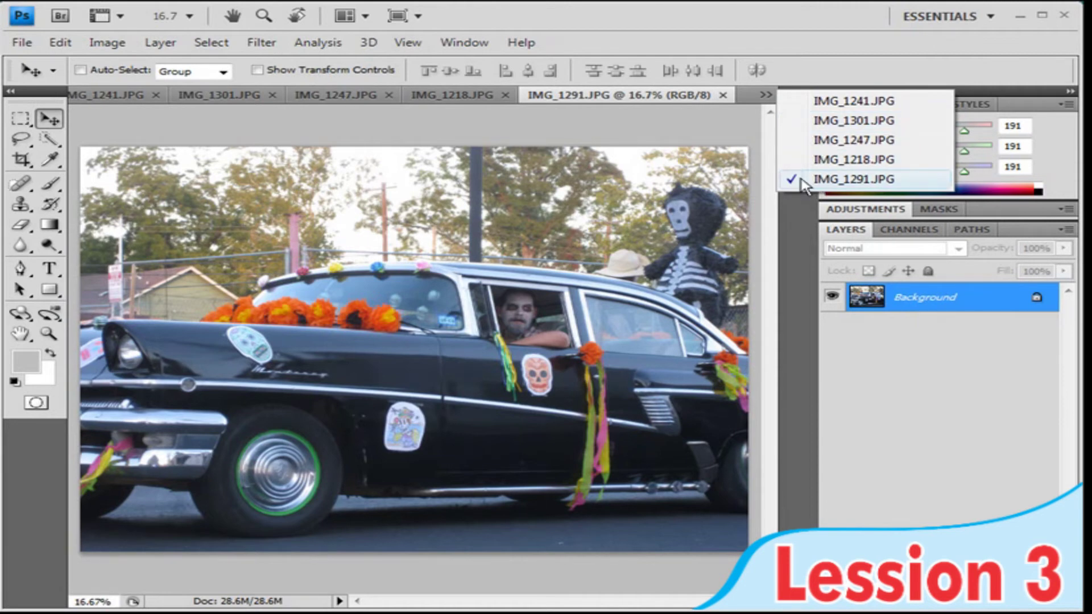
- Bring IMG_1218.JPG to the front from the list of open documents, and switch to IMG_1241.JPG
left_click(461, 43)
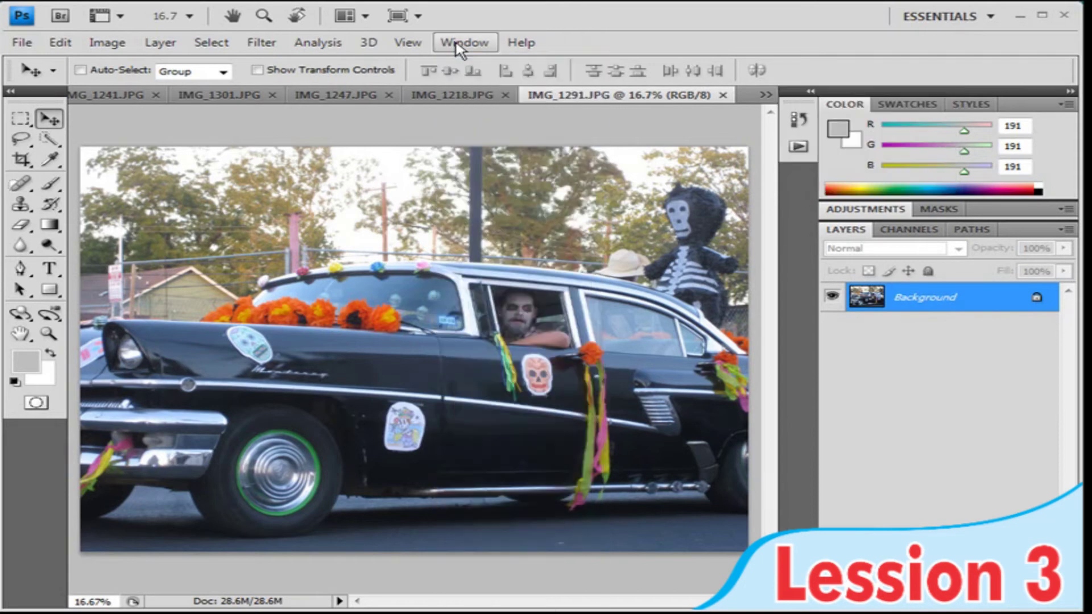
left_click(455, 43)
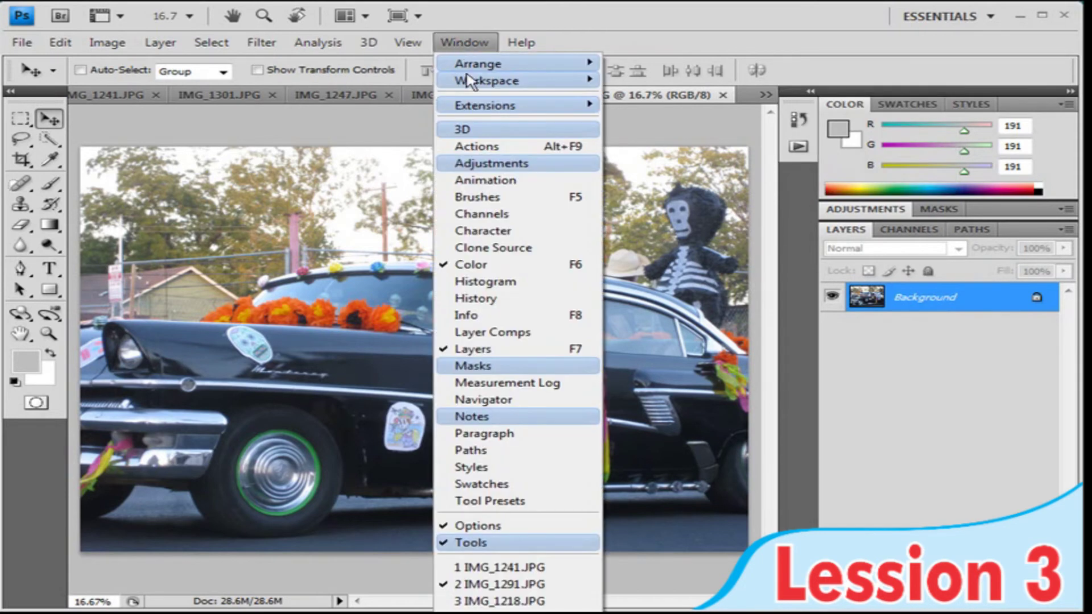
left_click(526, 601)
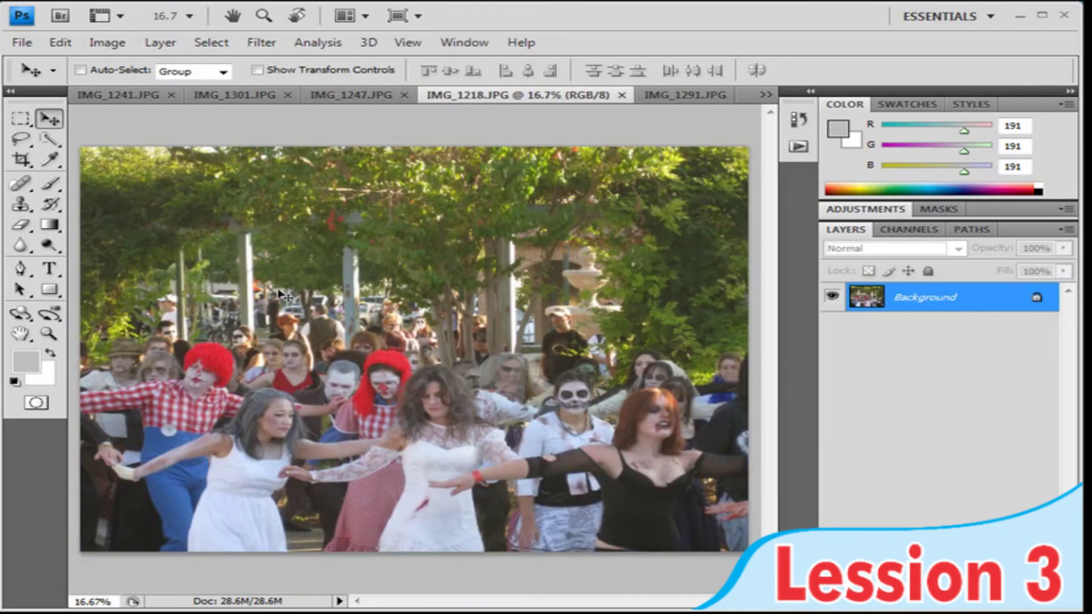
left_click(126, 100)
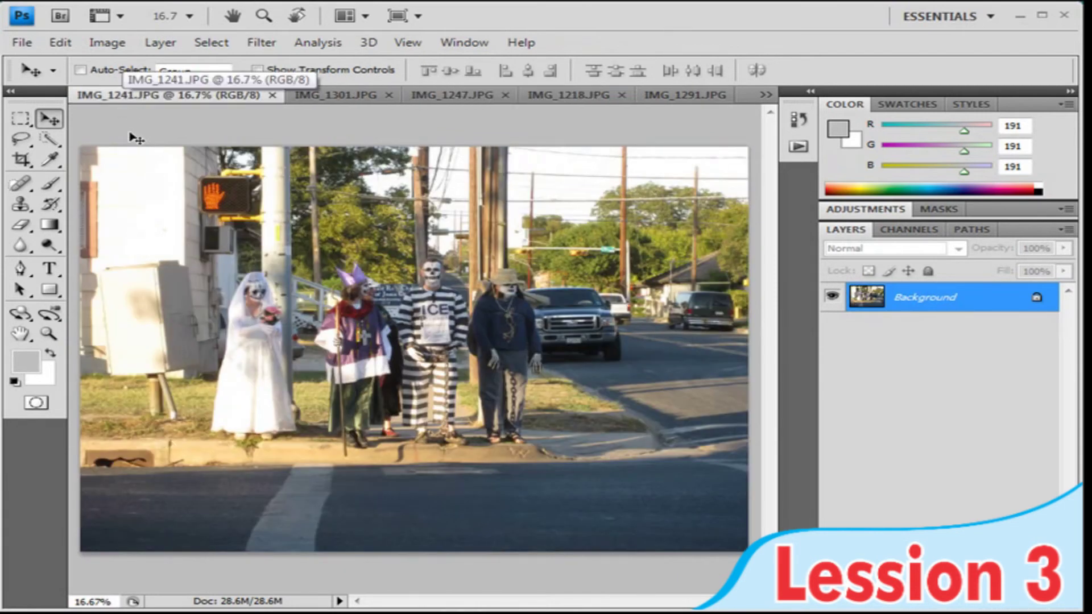
- Cycle backward through the open documents to IMG_1301.JPG, and cycle forward to IMG_1291.JPG
key("ctrl+shift+Tab")
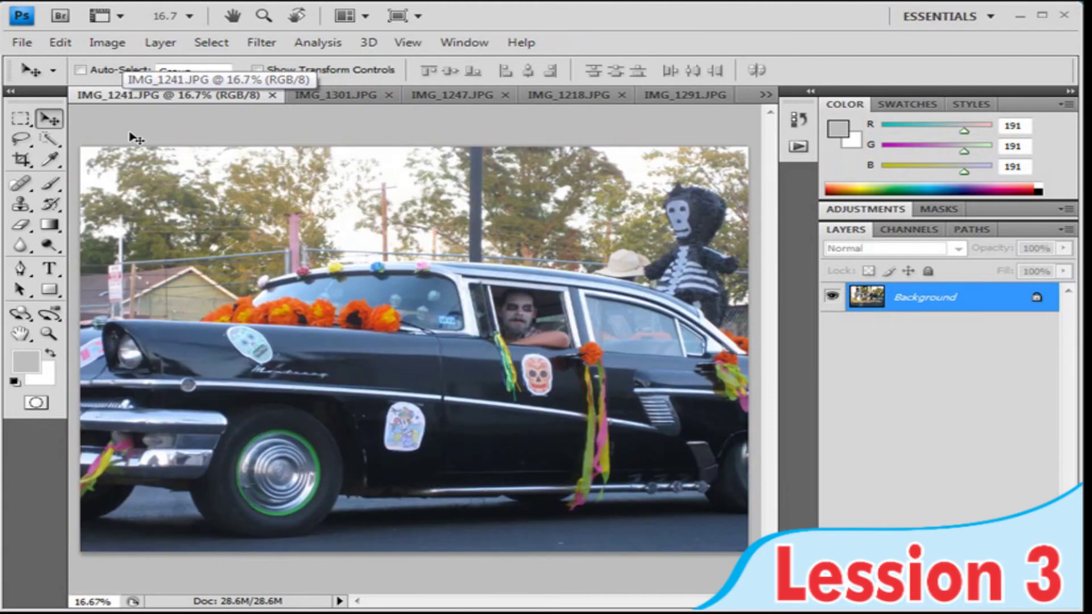
key("ctrl+shift+Tab")
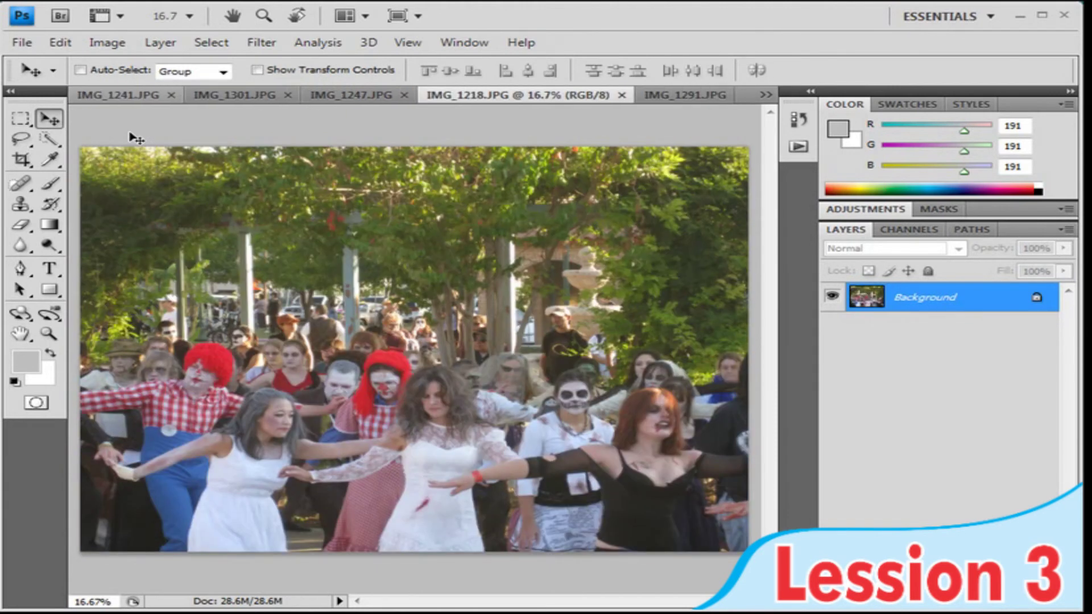
key("ctrl+shift+Tab")
key("ctrl+shift+Tab")
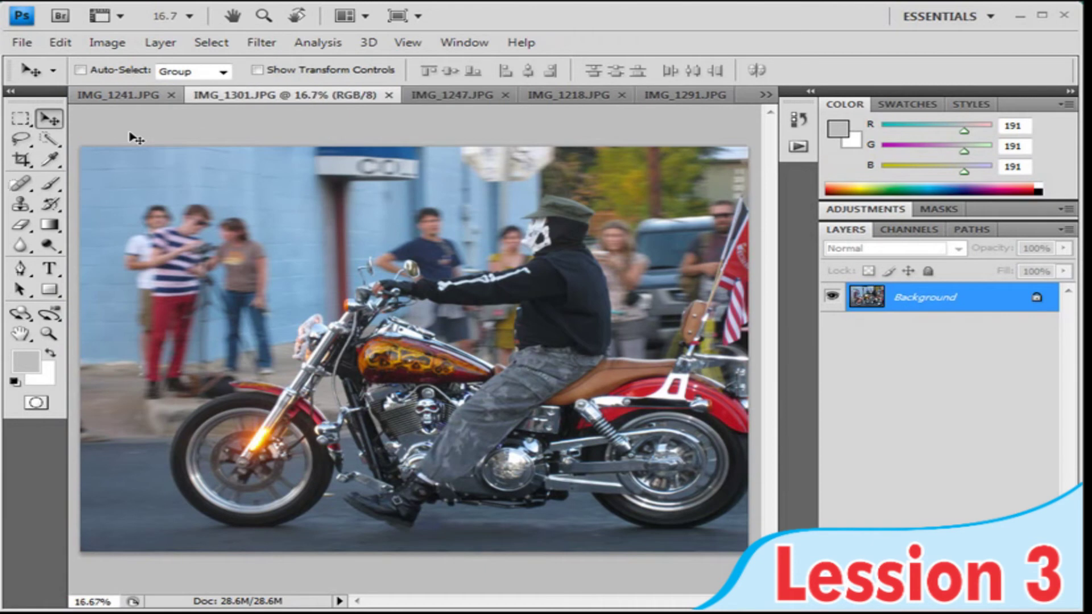
key("ctrl+Tab")
key("ctrl+Tab")
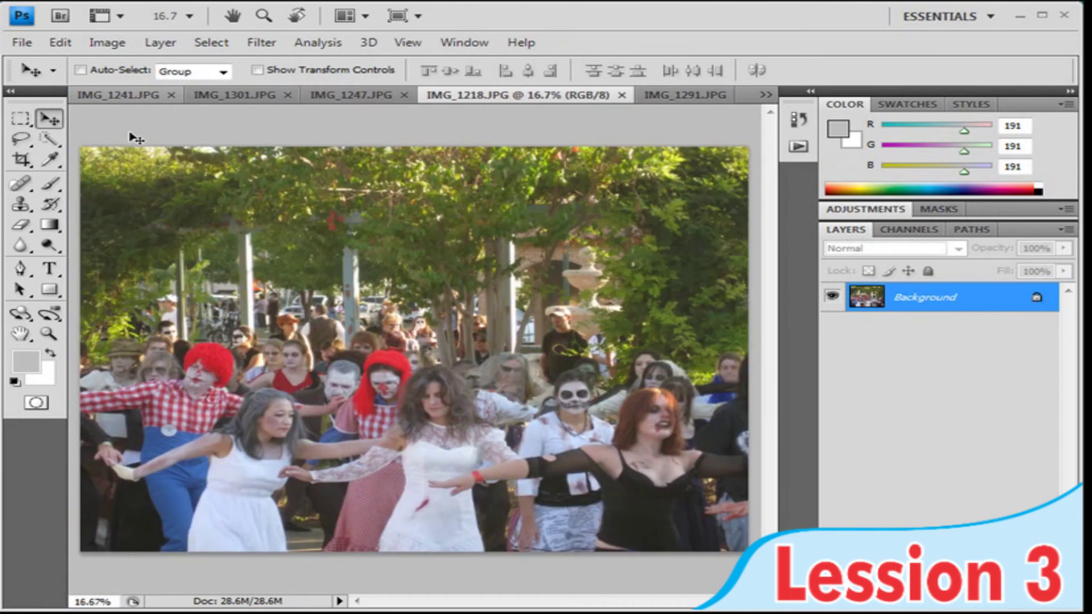
key("ctrl+Tab")
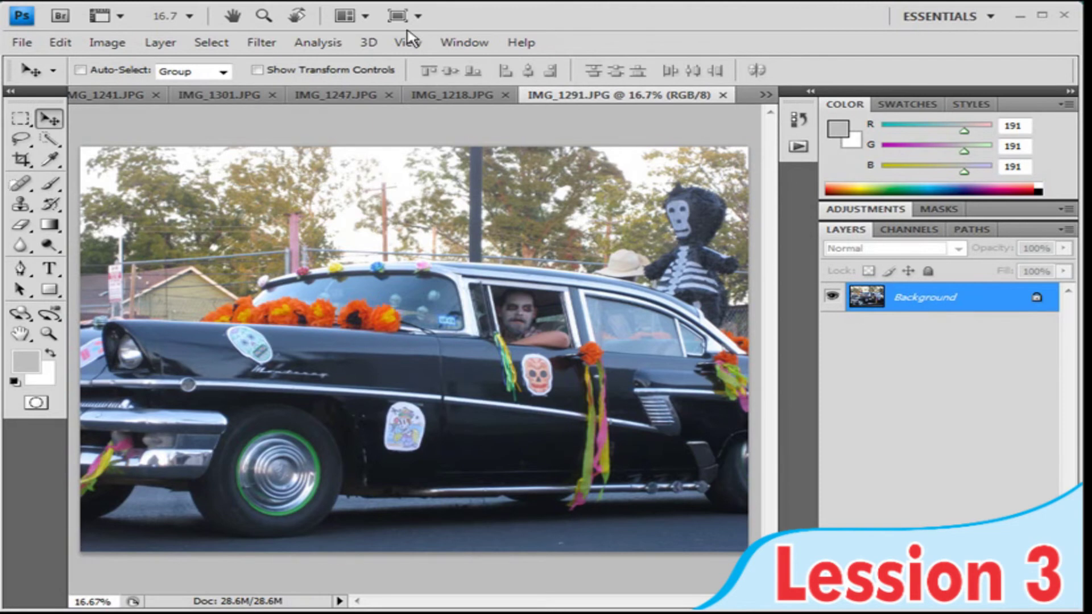
- Tile all open images in a grid, and reposition the IMG_1218.JPG and IMG_1247.JPG images within their tiles
left_click(365, 17)
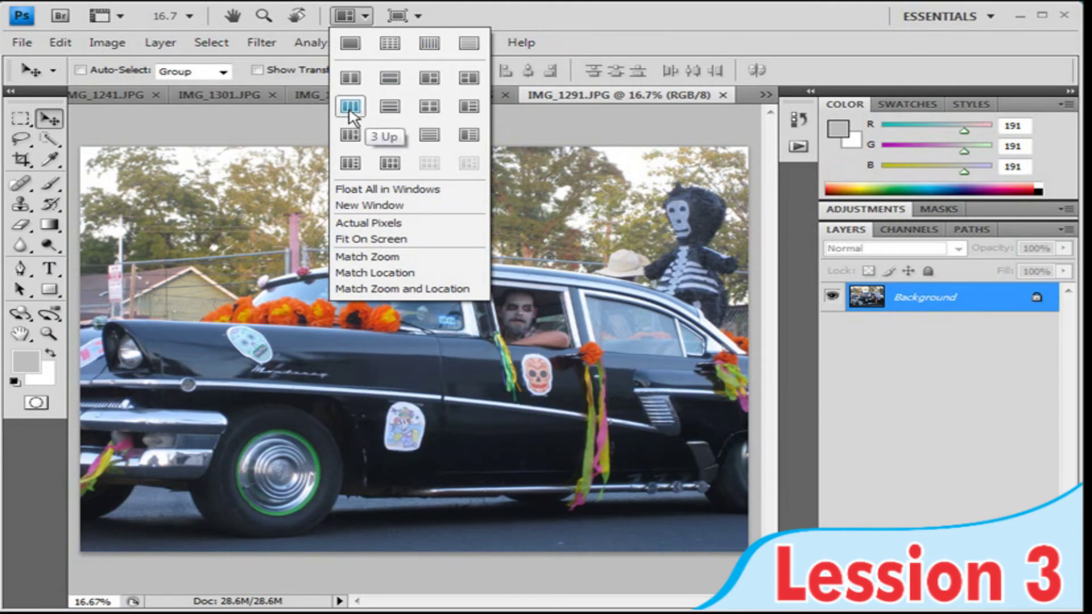
left_click(391, 48)
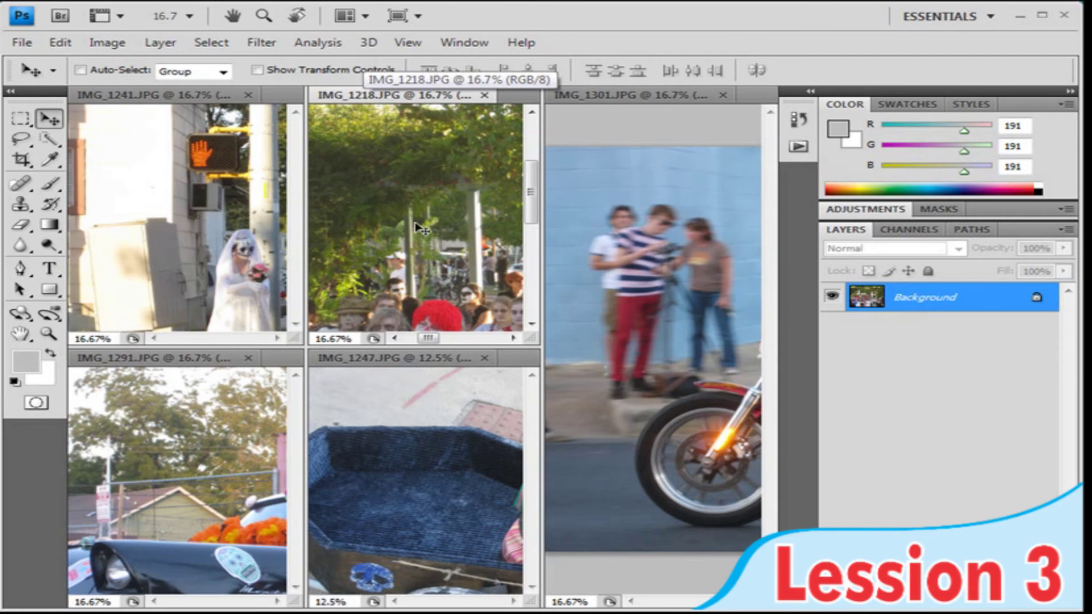
key("space")
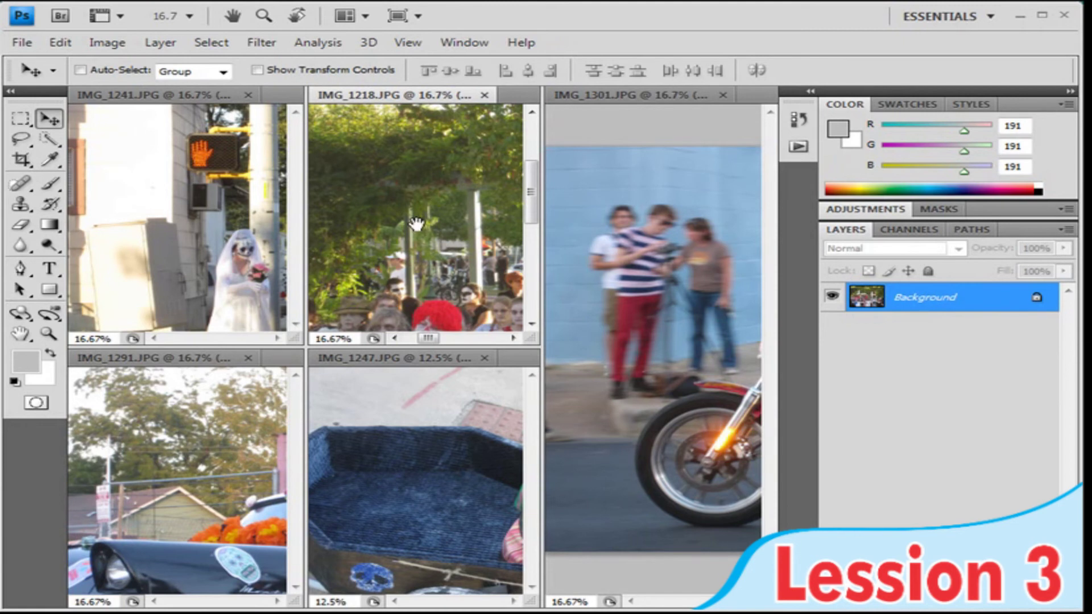
left_click_drag(416, 223, 310, 196)
left_click(398, 364)
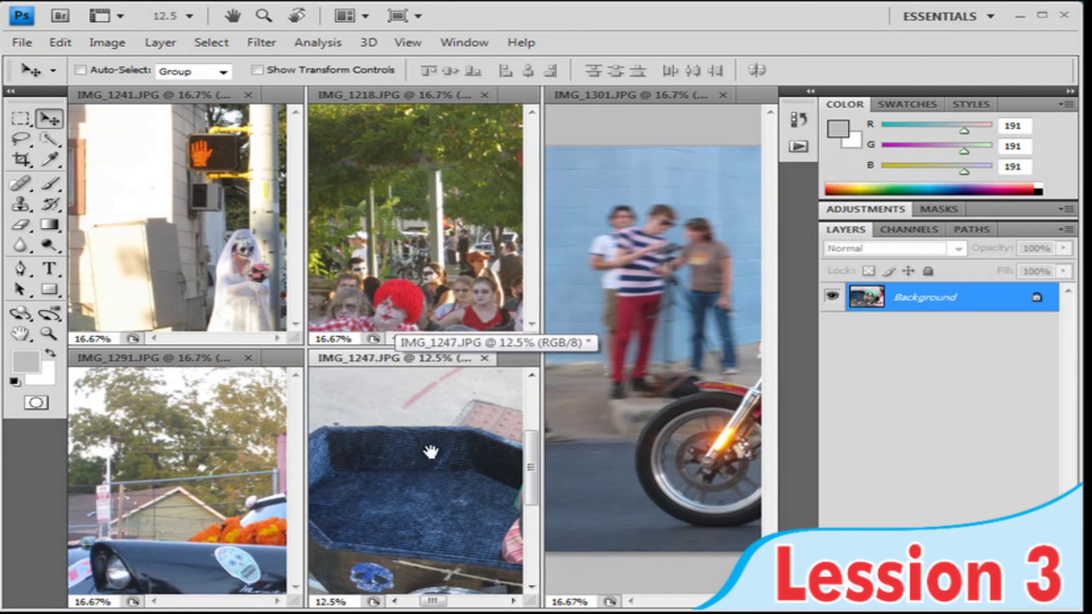
scroll(430, 455, "down", 2)
left_click_drag(430, 349, 263, 447)
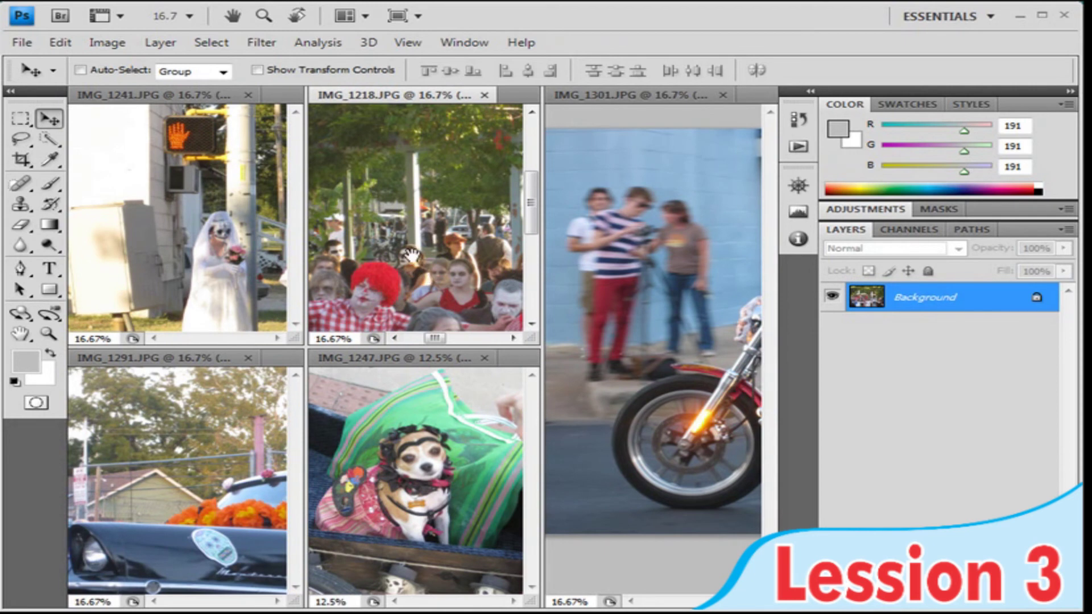
- Pan all tiled images together downward, and close IMG_1241.JPG
left_click_drag(411, 254, 416, 280)
left_click_drag(406, 260, 412, 310)
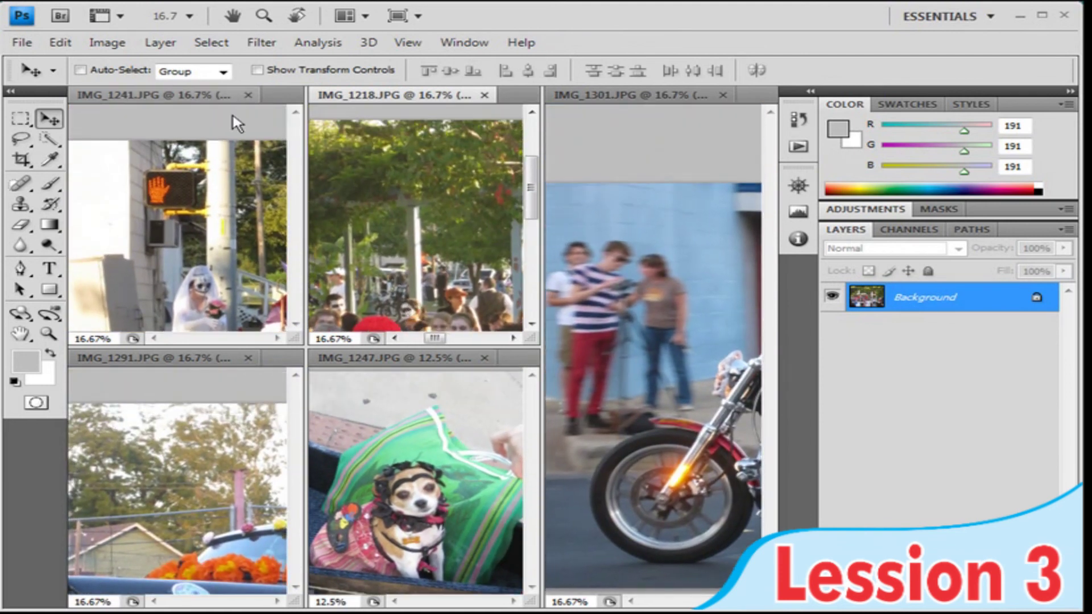
left_click(248, 94)
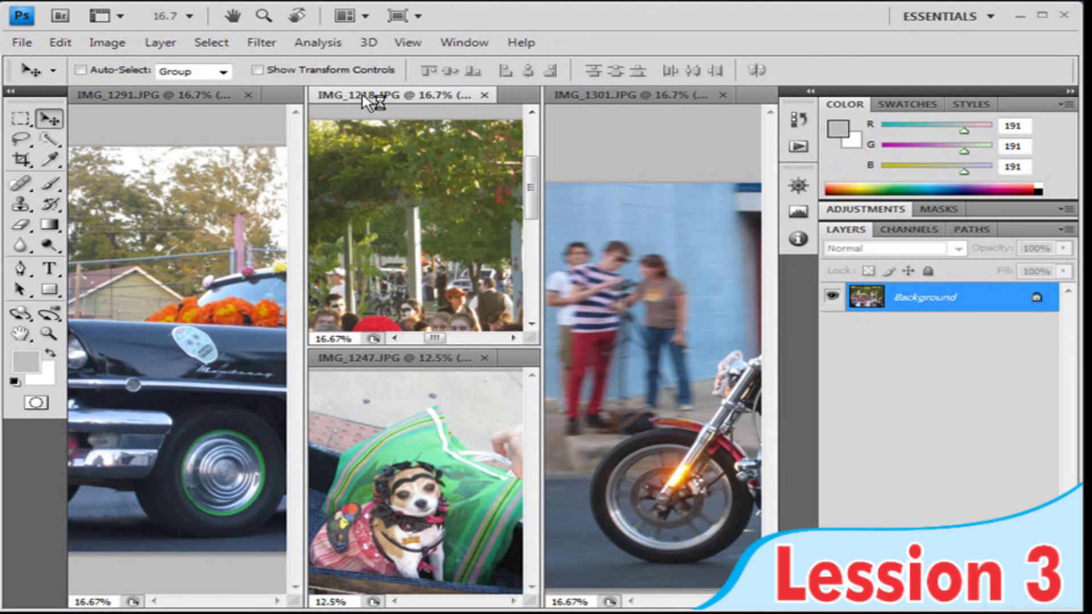
- Undock IMG_1218.JPG into a smaller floating window, and redock it as a column between IMG_1247.JPG and IMG_1301.JPG
left_click_drag(363, 97, 182, 165)
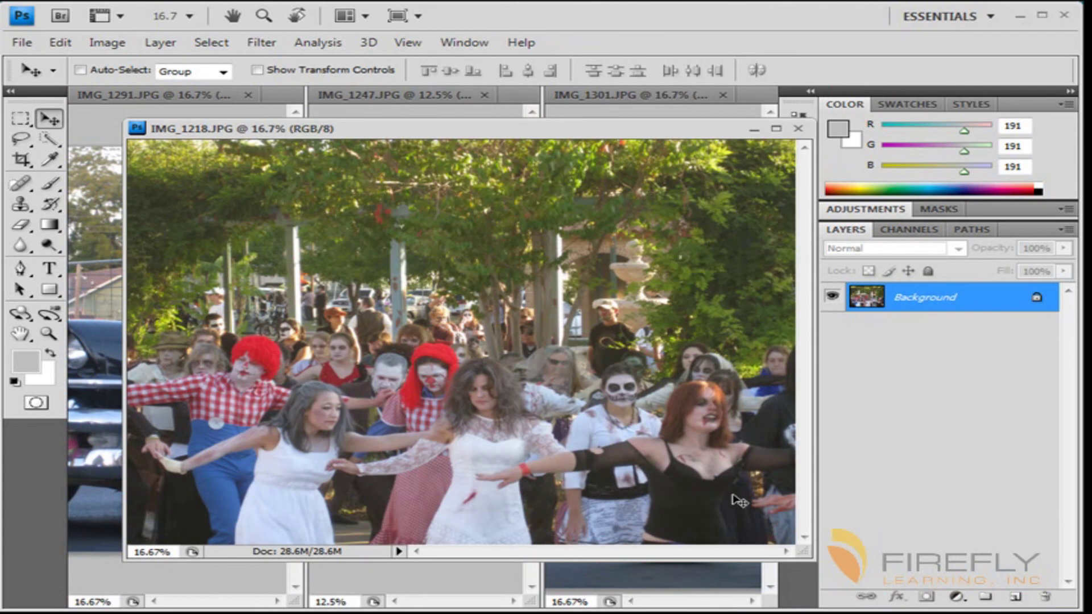
left_click_drag(810, 554, 699, 468)
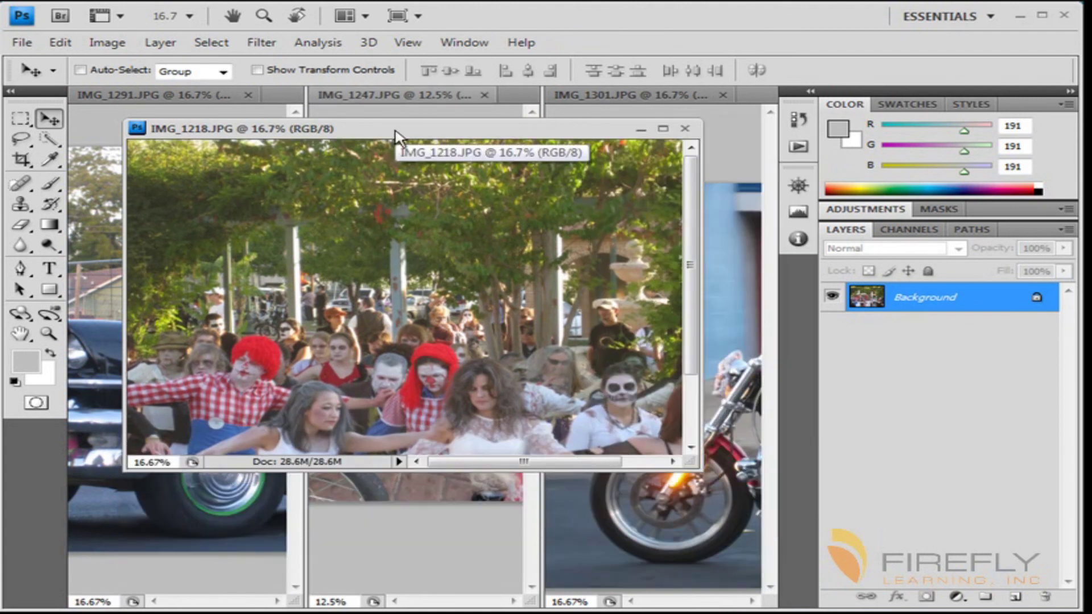
left_click_drag(397, 137, 546, 108)
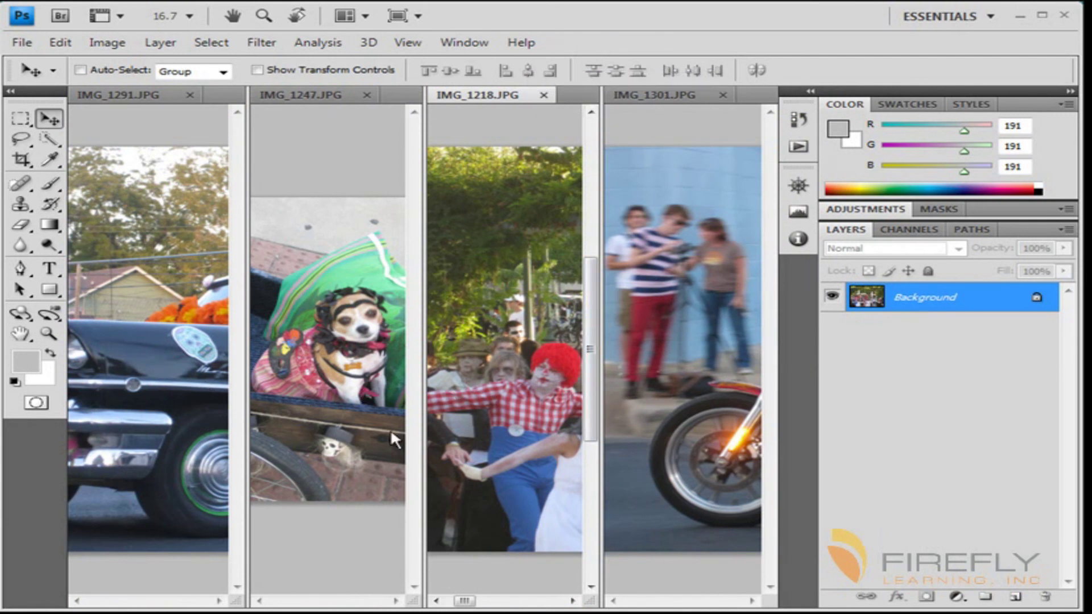
- Copy the IMG_1218.JPG crowd image into IMG_1247.JPG as a new layer
left_click_drag(566, 357, 306, 338)
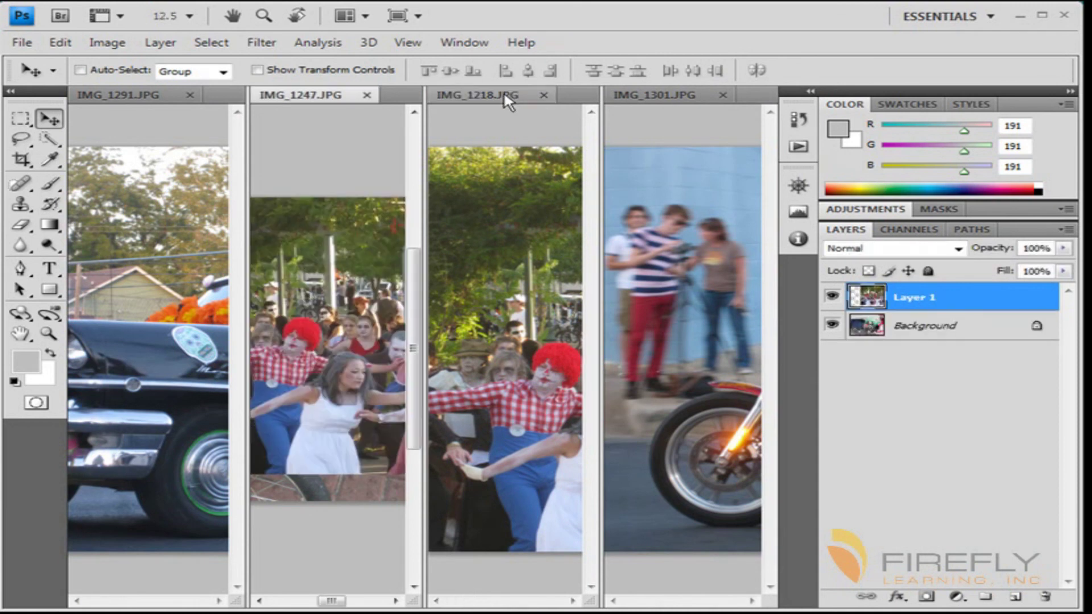
left_click_drag(503, 95, 251, 108)
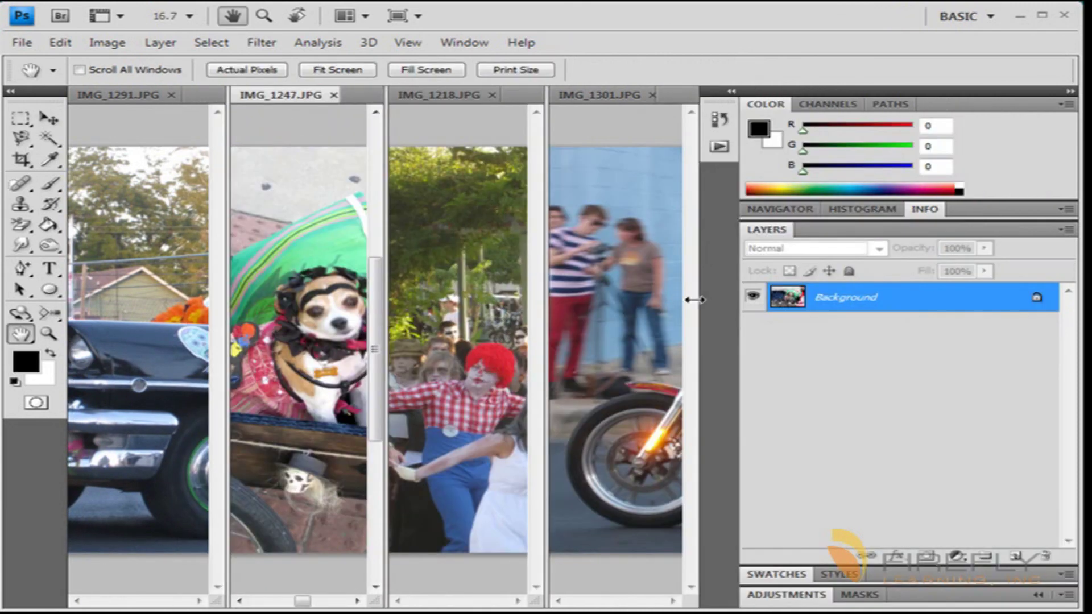
- Make IMG_1301.JPG the active document, and consolidate all tiled documents into a single tabbed group
left_click(693, 300)
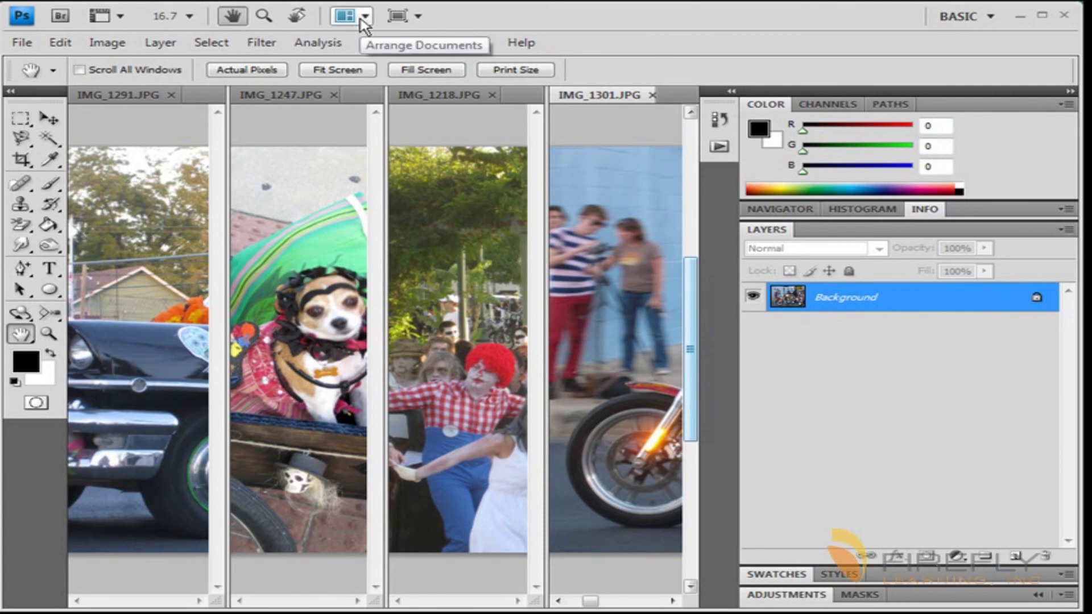
left_click(362, 19)
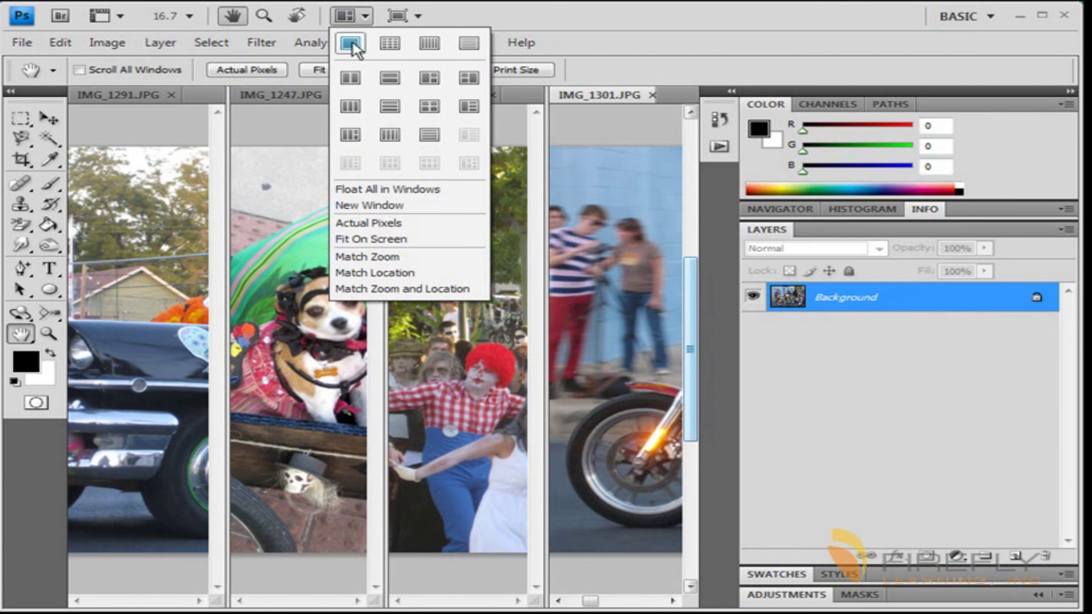
left_click(351, 44)
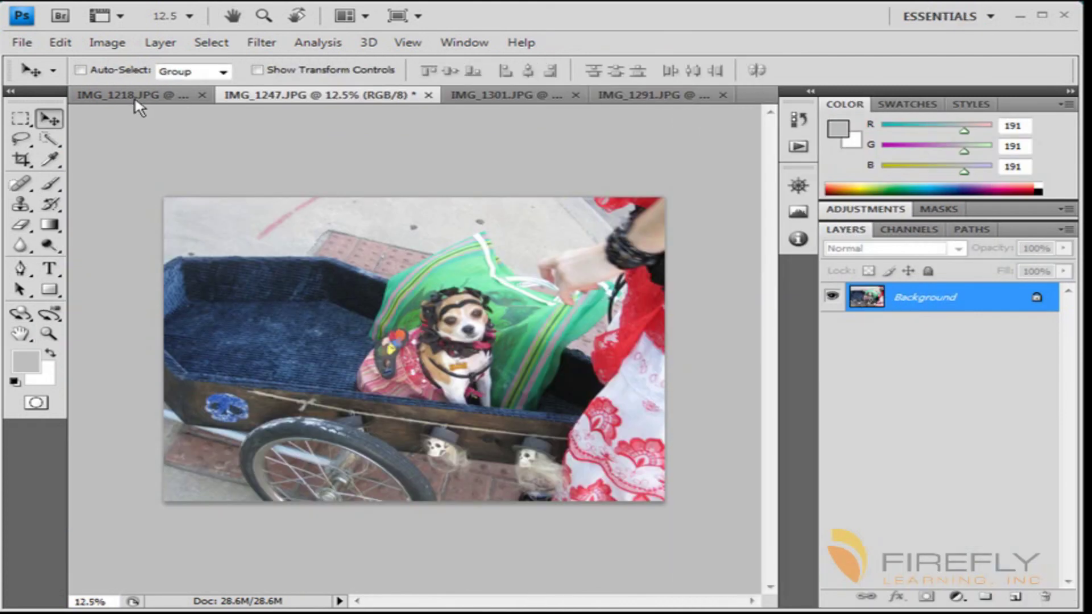
- Switch between the consolidated documents IMG_1218.JPG, IMG_1301.JPG and IMG_1291.JPG
left_click(134, 96)
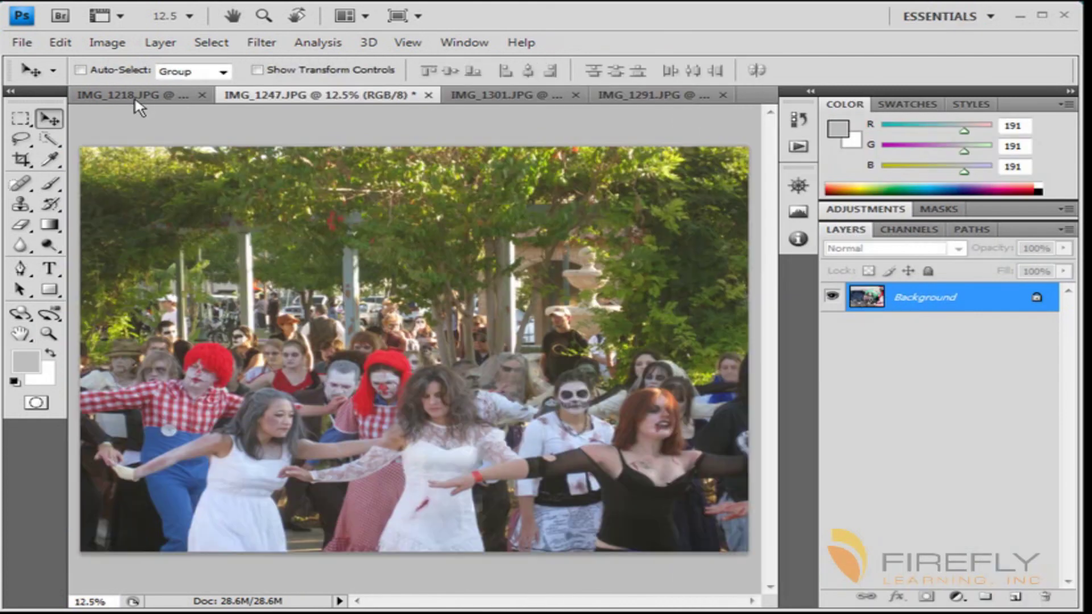
left_click(507, 95)
left_click(637, 95)
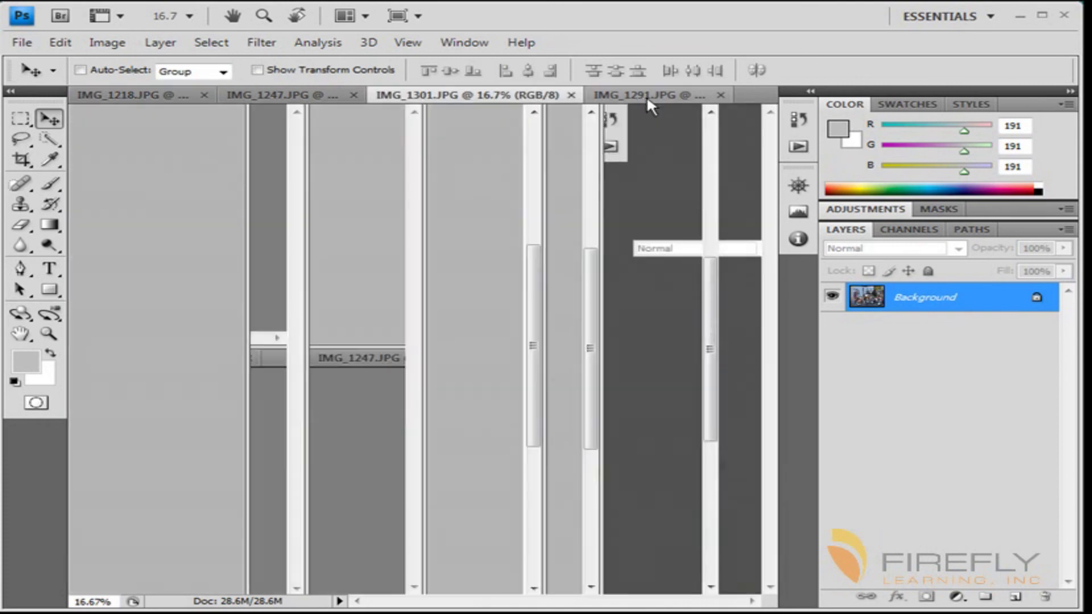